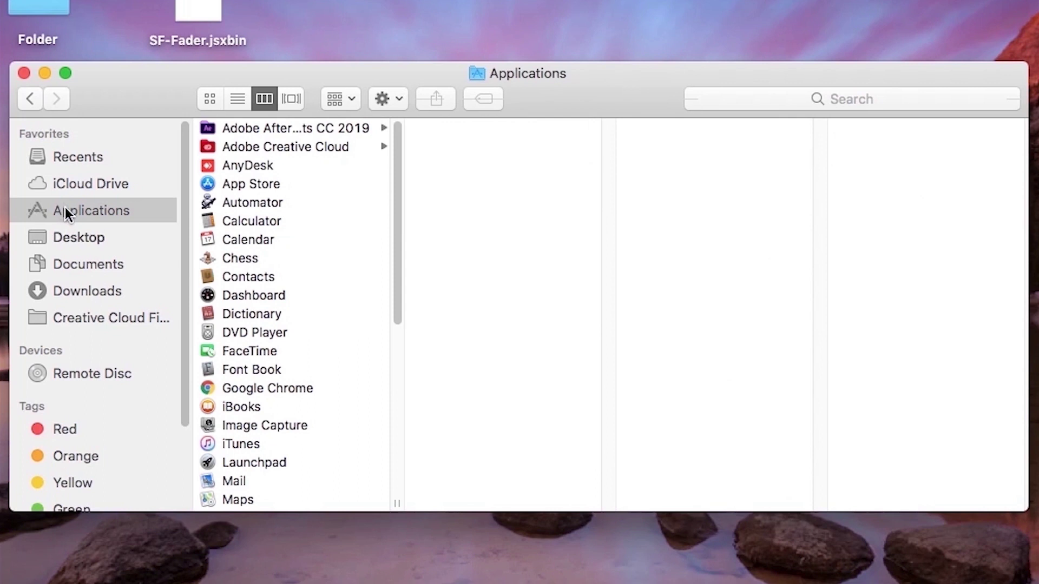
Open the ScriptUI Panels folder inside the Scripts folder of Adobe After Effects CC 2019.
left_click(288, 128)
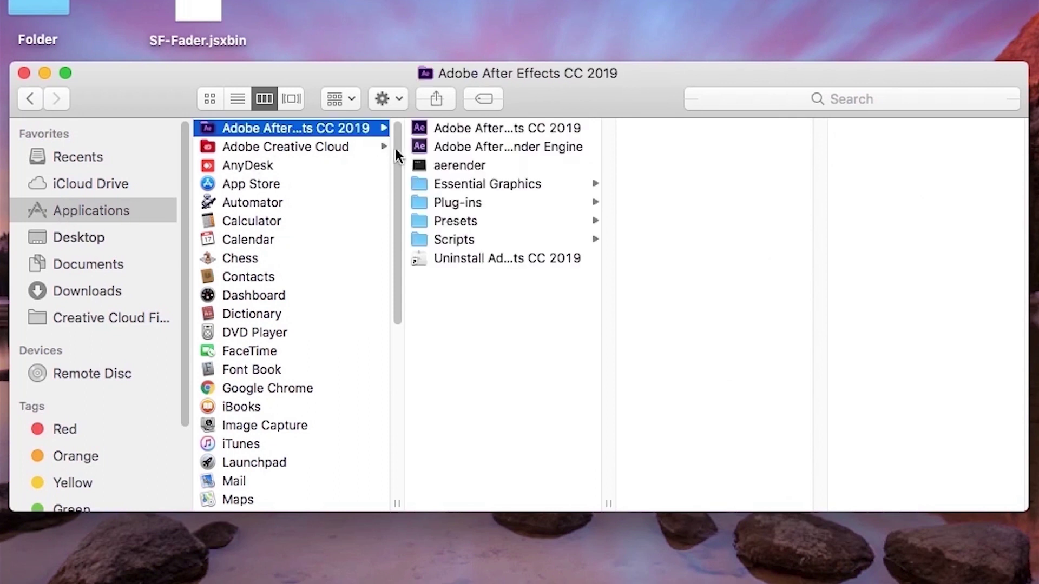
left_click(453, 241)
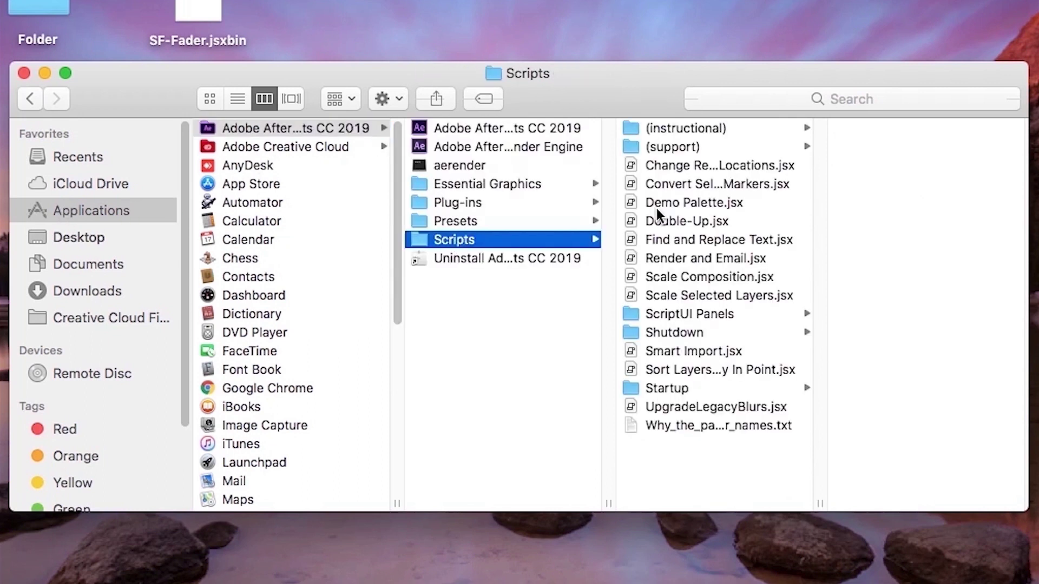
left_click(716, 313)
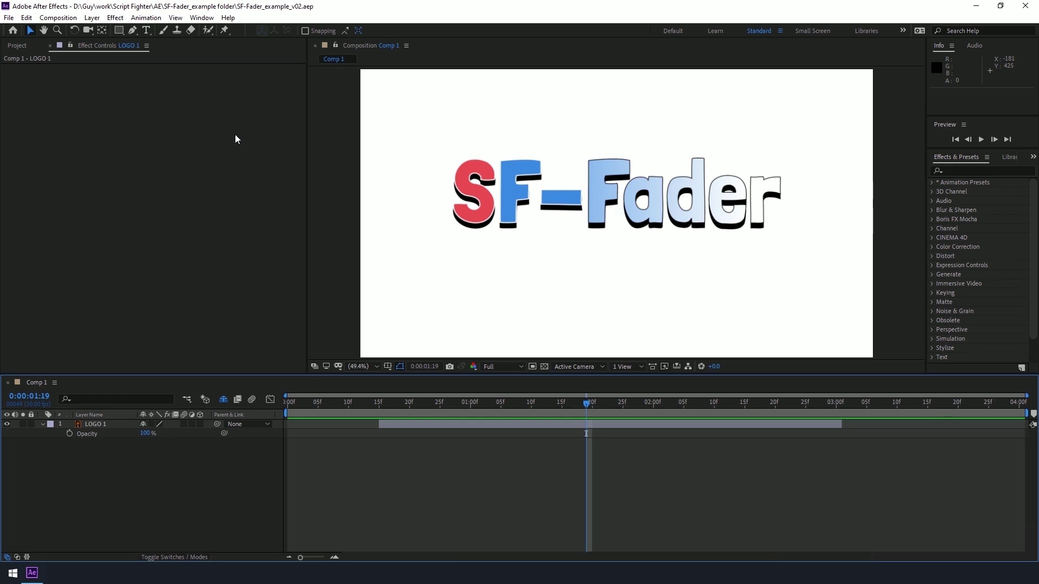
In After Effects, open the SF-Fader.jsxbin script panel, dock it beneath Effect Controls and narrow that panel column.
left_click(201, 18)
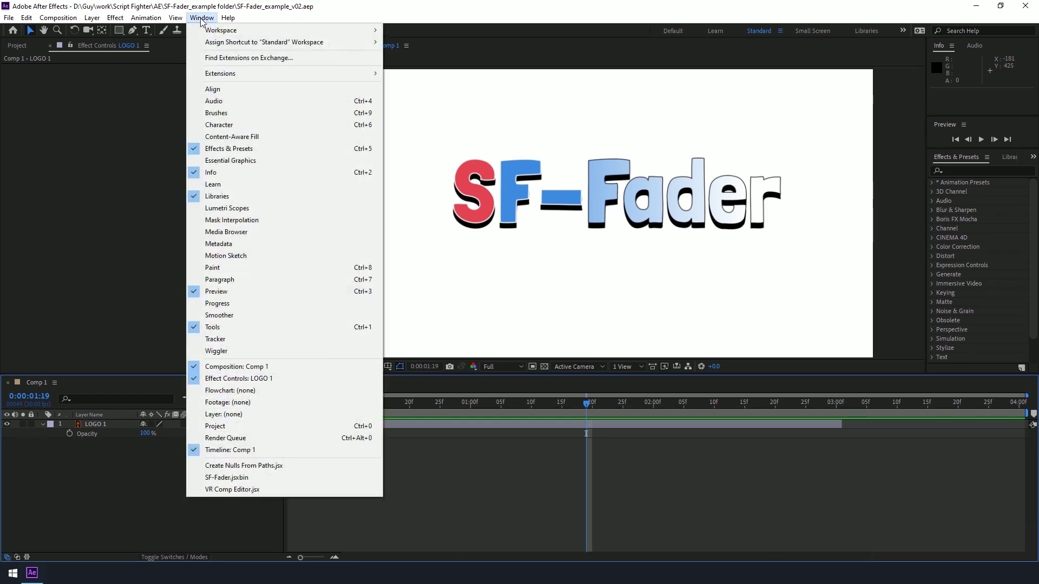
left_click(238, 477)
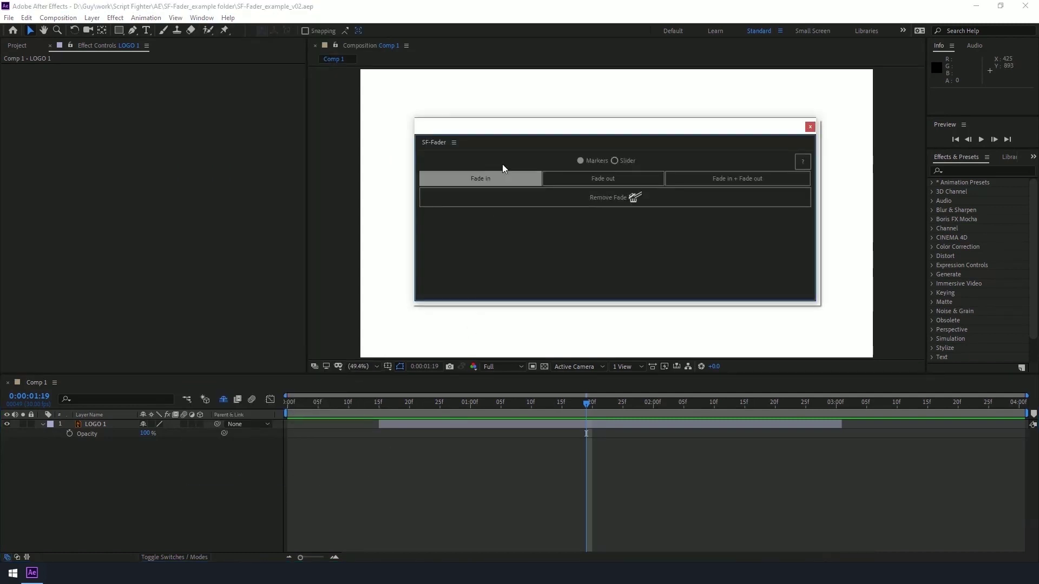
left_click_drag(505, 143, 113, 361)
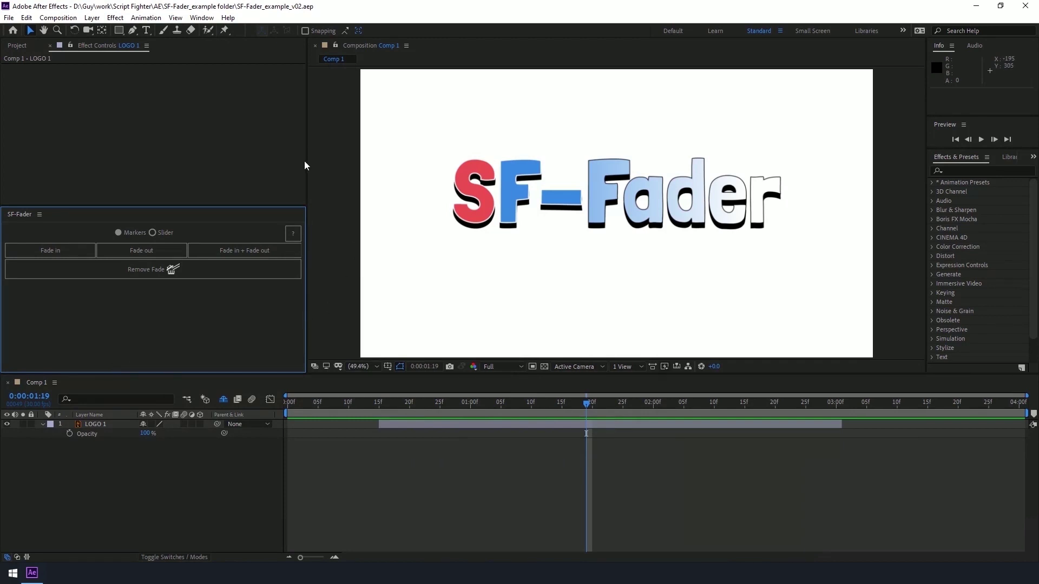
left_click_drag(312, 192, 169, 195)
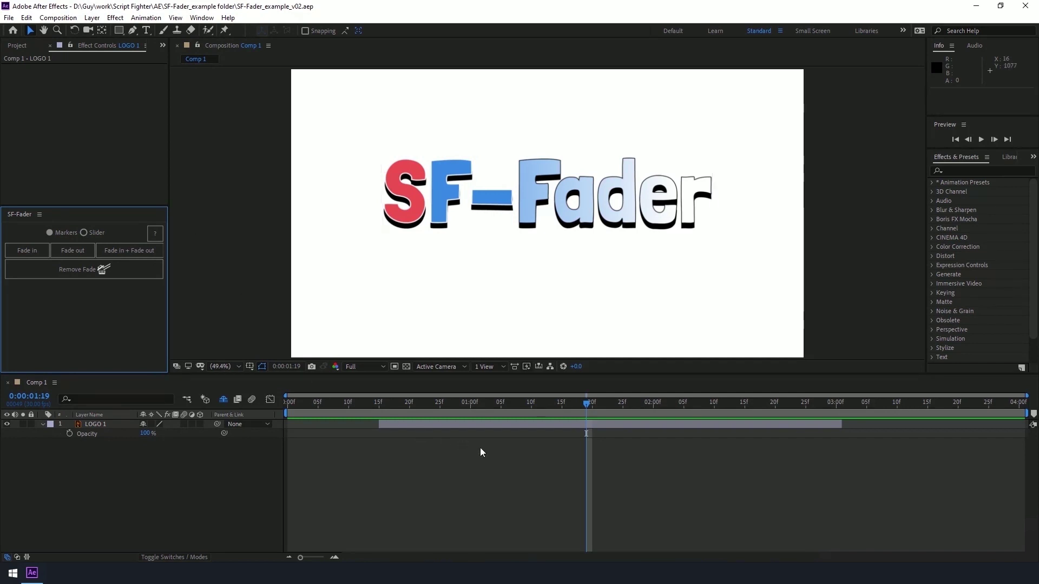
Preview Comp 1 without any fades and keep SF-Fader set to Markers mode.
key("space")
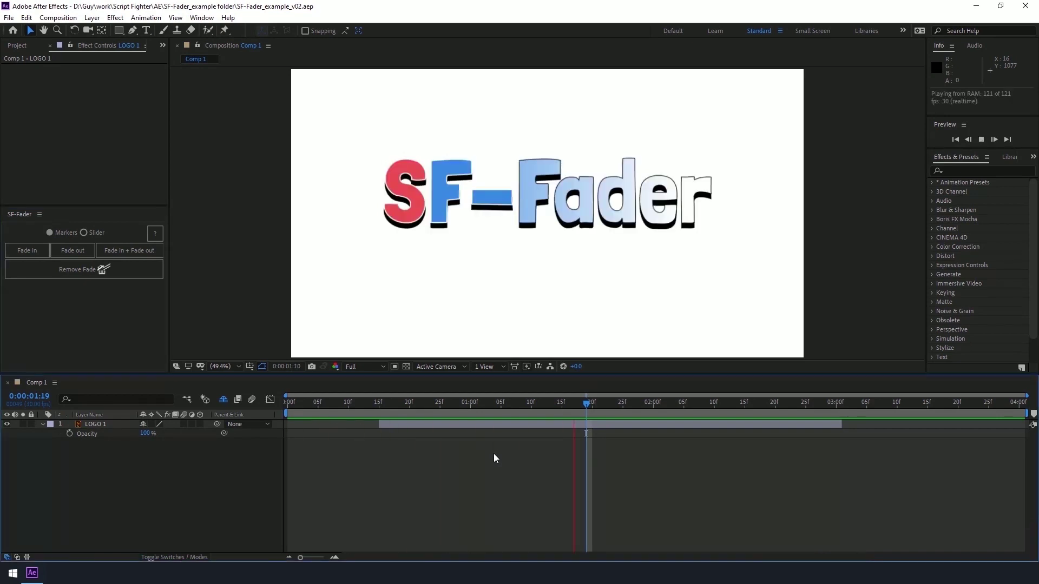
key("space")
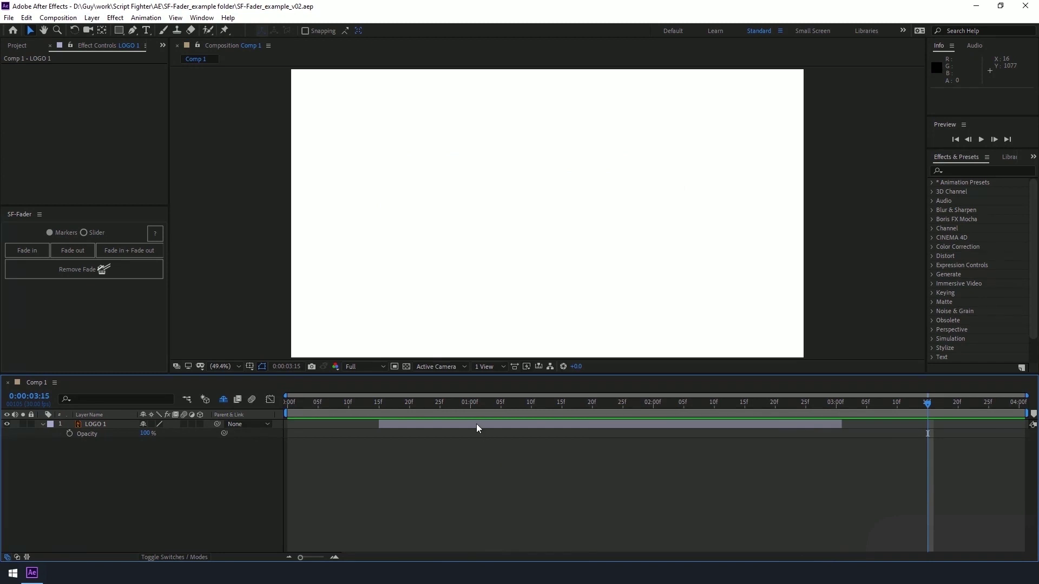
left_click(50, 233)
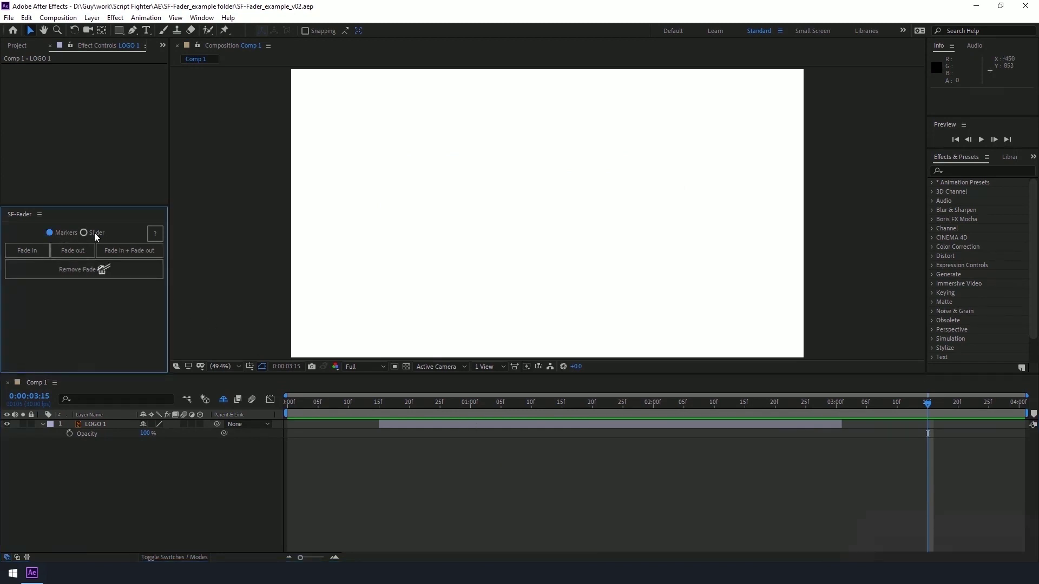
left_click(84, 232)
left_click(51, 234)
left_click(451, 524)
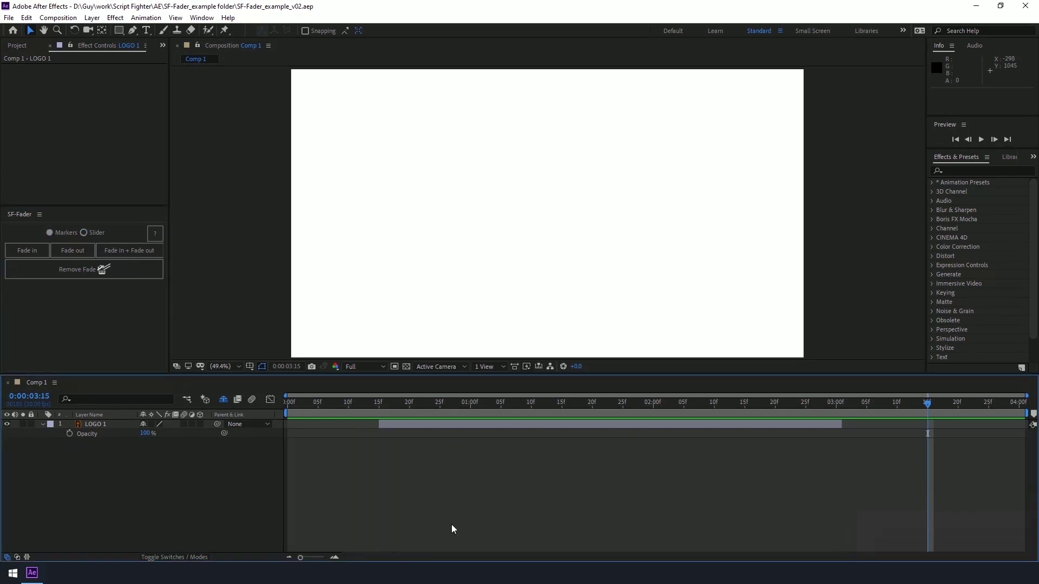
Apply a marker-based Fade in to the LOGO 1 layer and preview the animation.
left_click(418, 425)
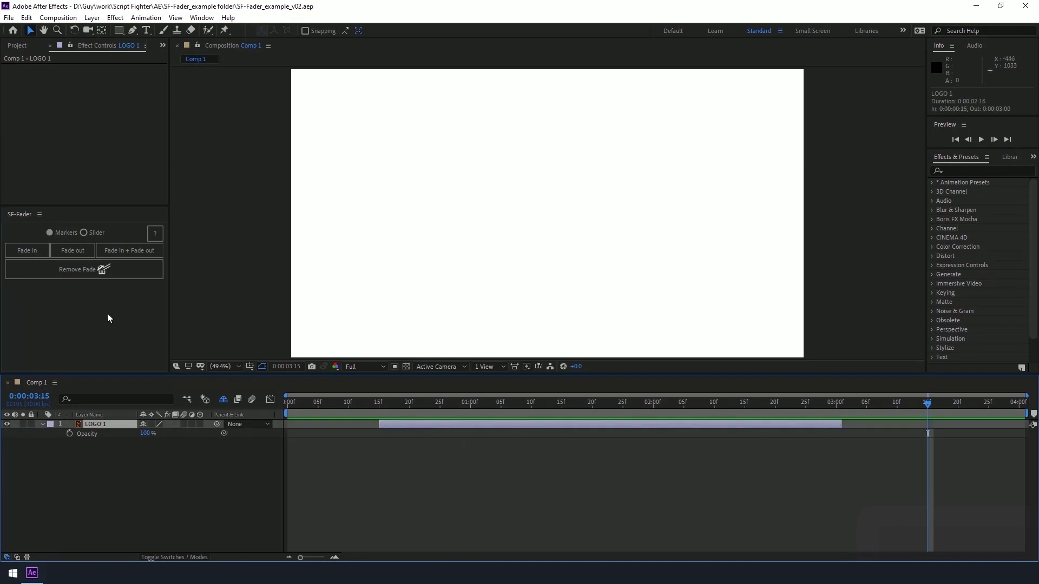
left_click(20, 251)
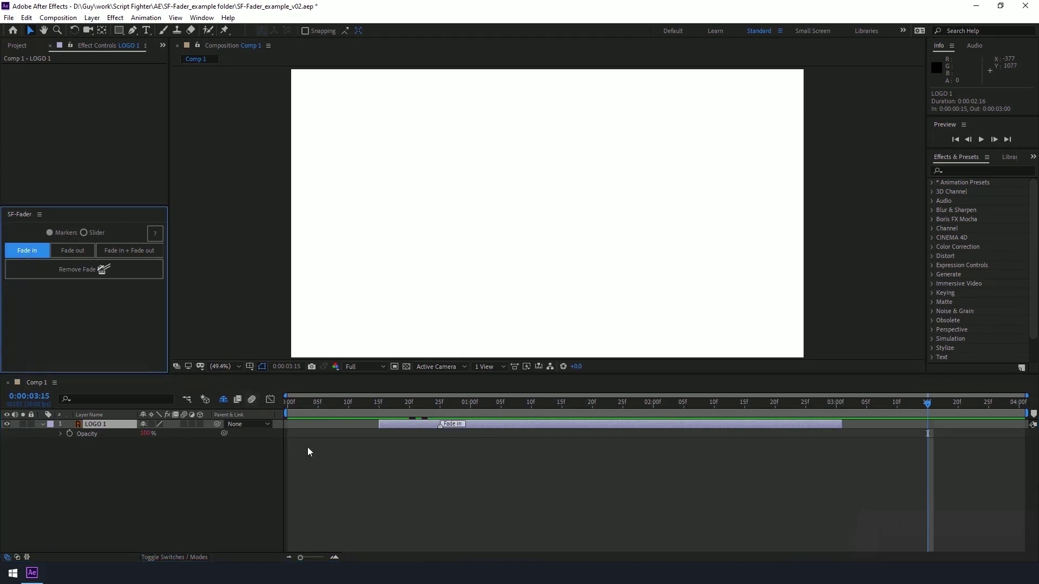
left_click(322, 455)
key("space")
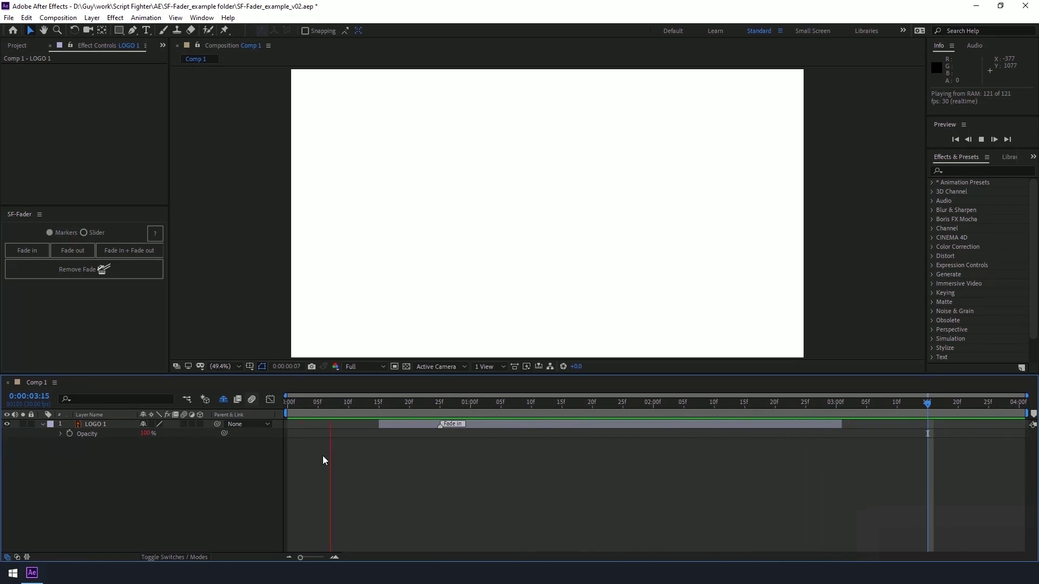
key("space")
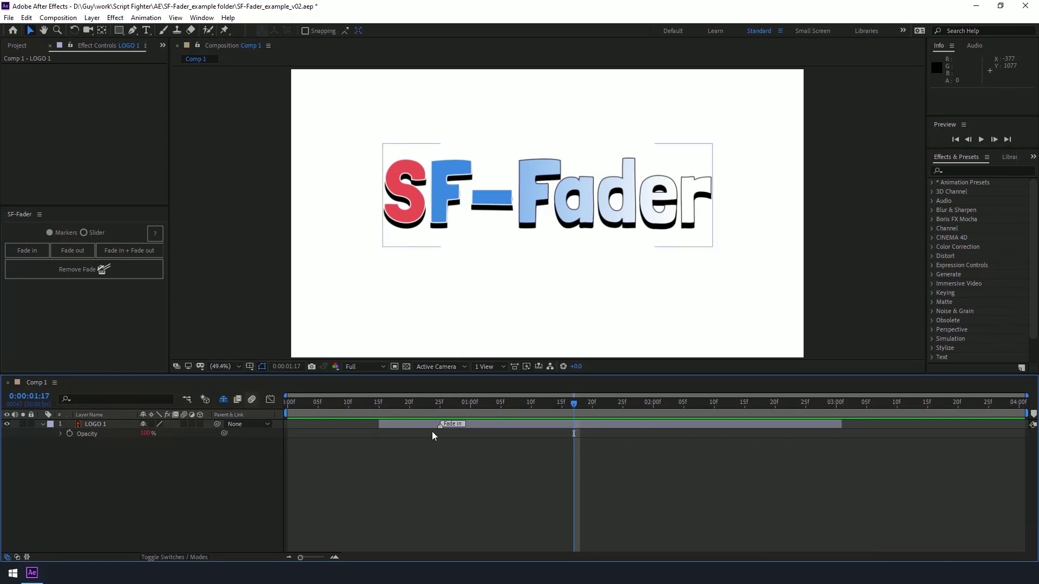
Move the LOGO 1 Fade in marker to about 0:00:01:10 and preview the longer fade.
left_click_drag(442, 428, 533, 428)
key("space")
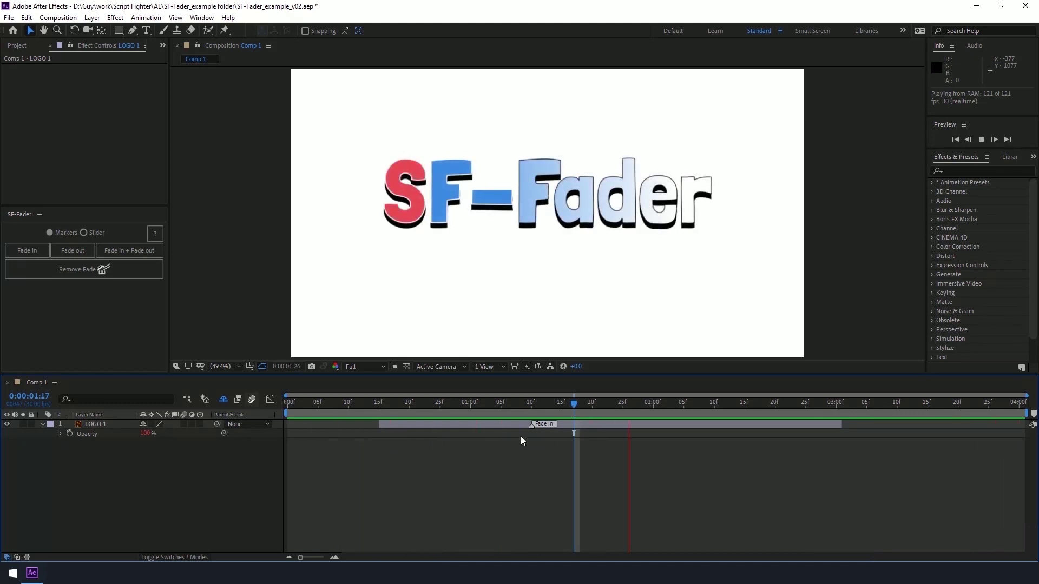
key("space")
Trim the start of the LOGO 1 layer to about 0:00:01:01 and preview the fade.
left_click_drag(383, 427, 477, 428)
key("space")
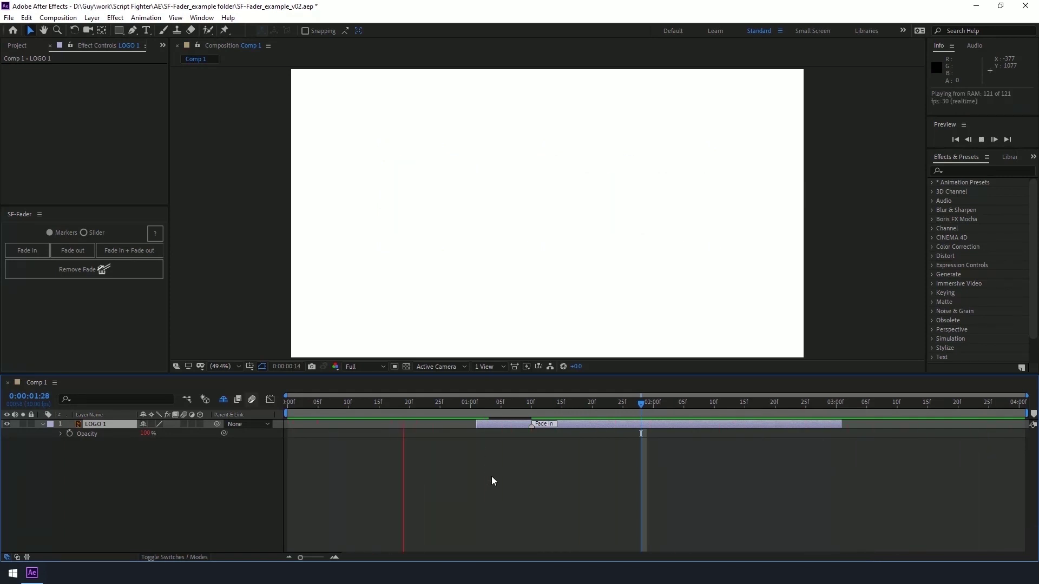
key("space")
Undo the LOGO 1 start trim and the Fade in marker move.
key("ctrl+z")
key("ctrl+z")
key("ctrl+z")
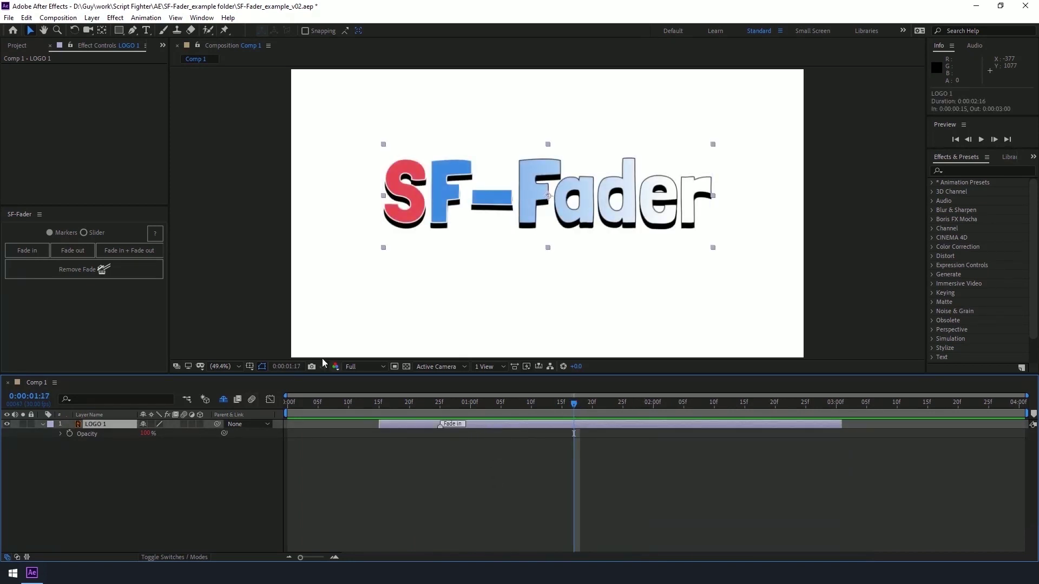
Add a marker-based Fade out to the LOGO 1 layer and preview the animation.
left_click(72, 250)
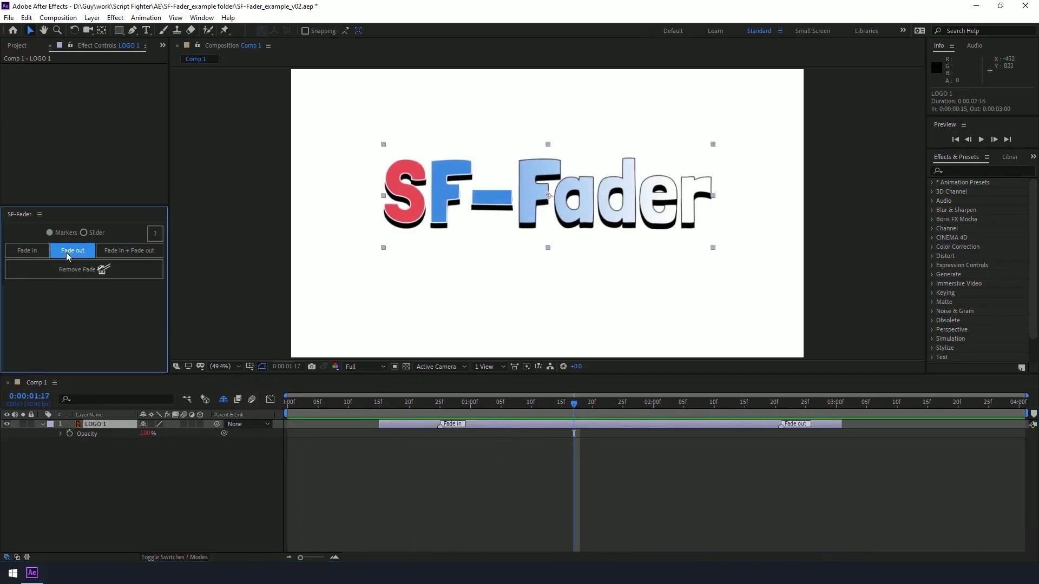
left_click(677, 489)
key("space")
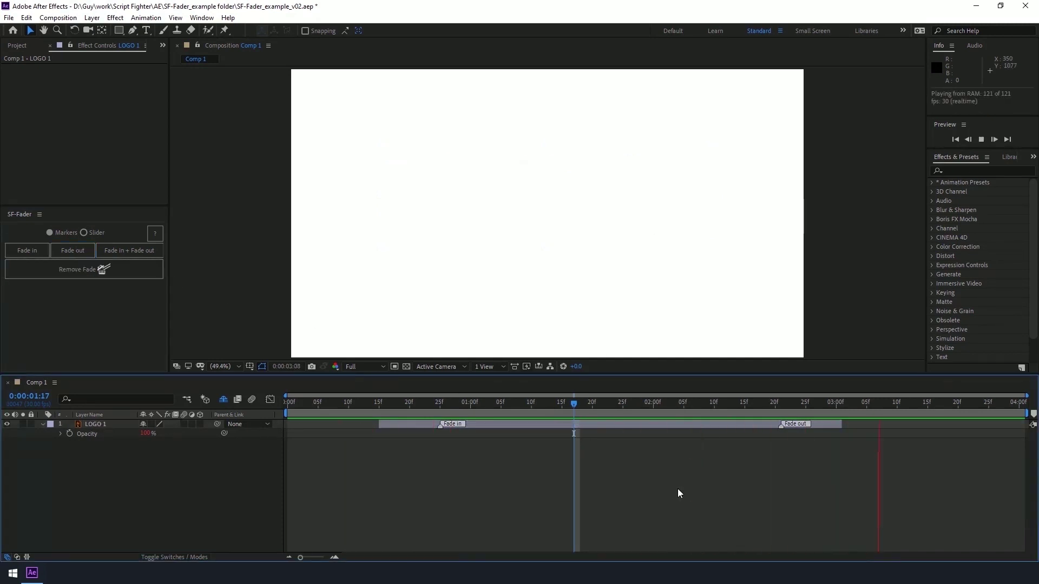
key("space")
Try the LOGO 1 Fade out marker at about 0:00:02:07, preview it, and undo the move.
left_click_drag(787, 427, 695, 432)
key("space")
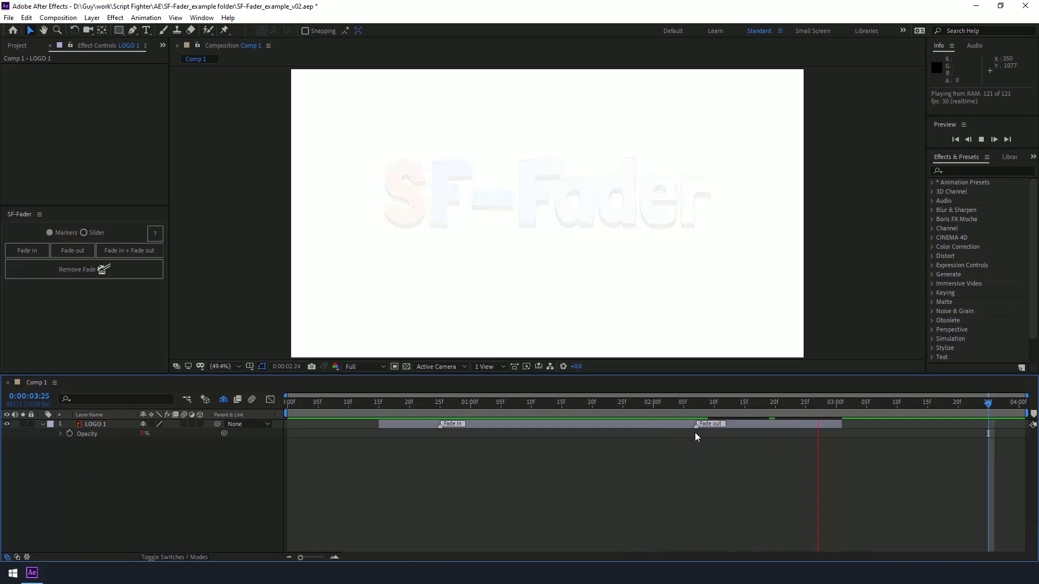
key("space")
key("ctrl+z")
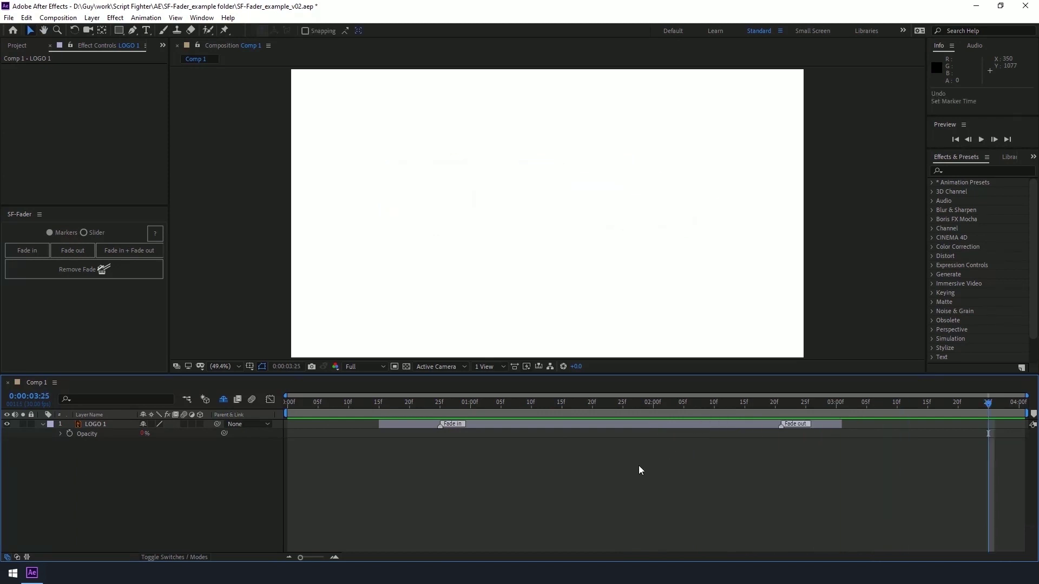
Remove the existing fades from LOGO 1, apply the combined Fade in + Fade out instead, and preview it.
left_click(582, 422)
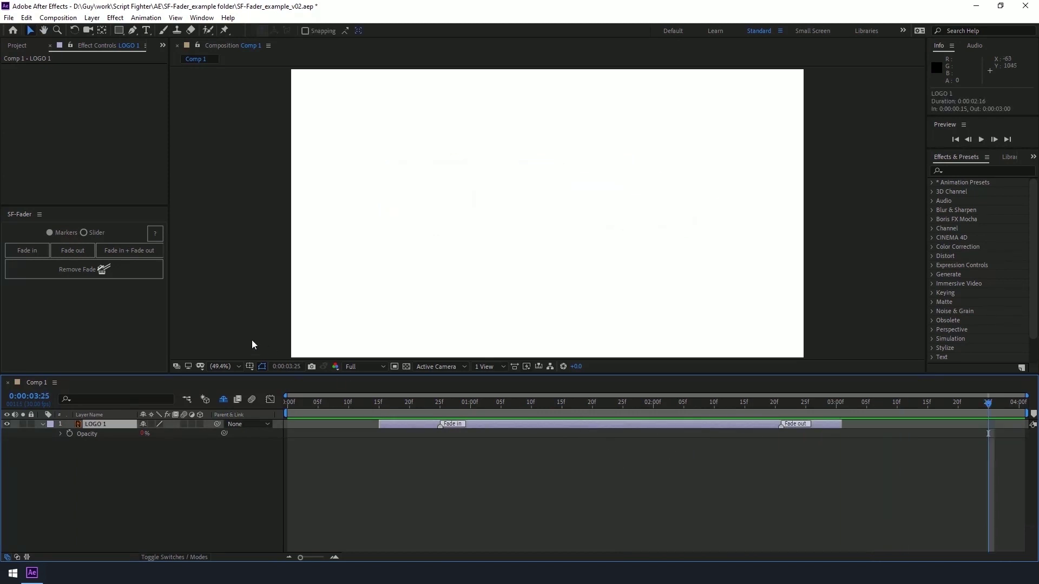
left_click(75, 270)
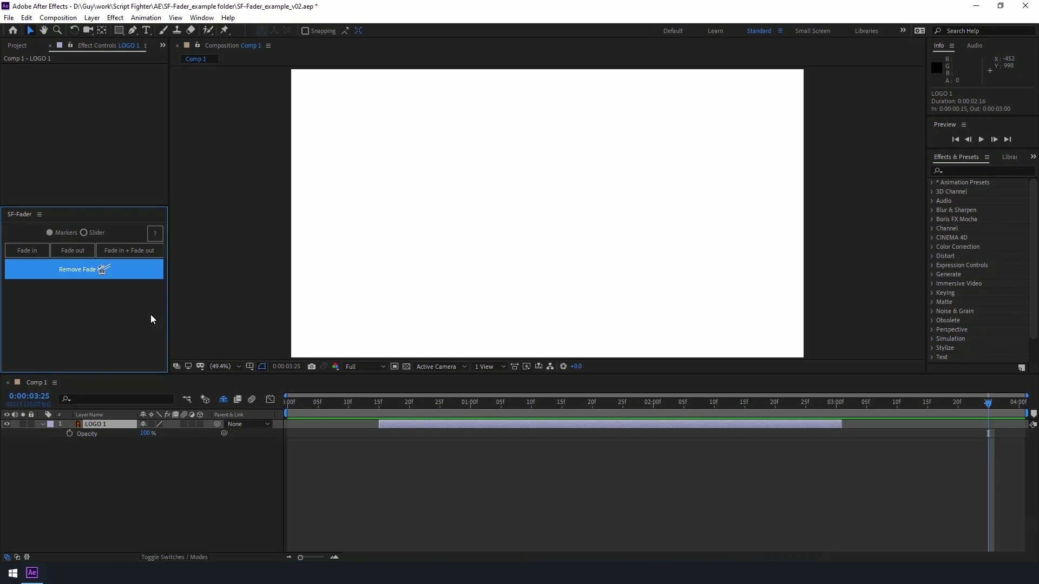
left_click(132, 254)
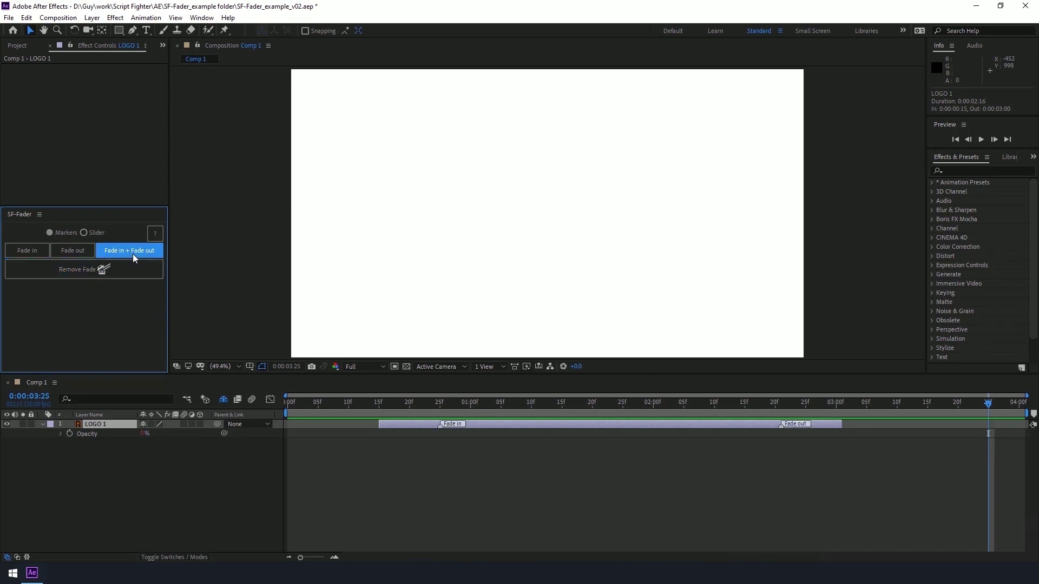
left_click(478, 499)
key("space")
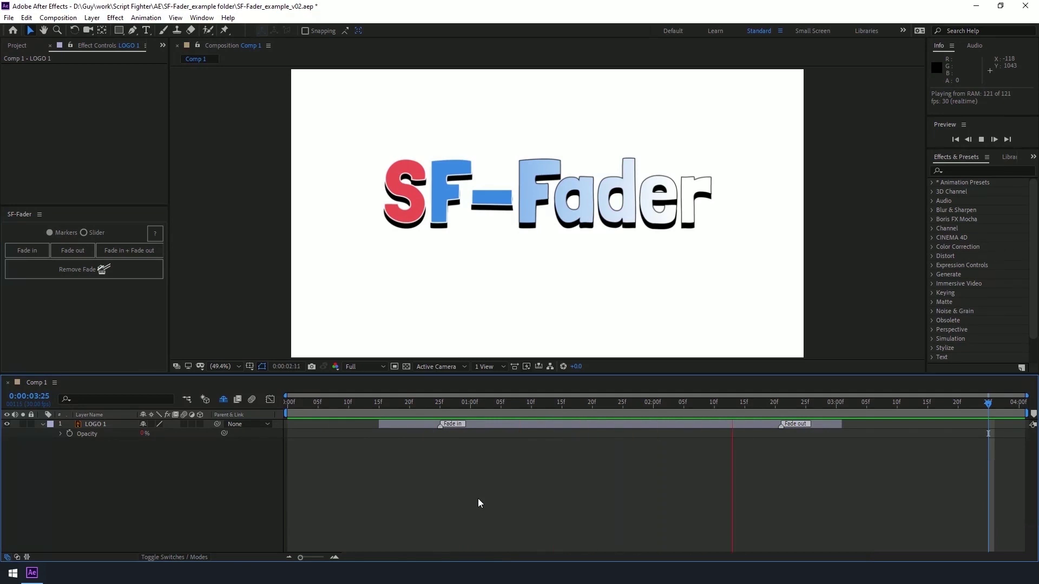
key("space")
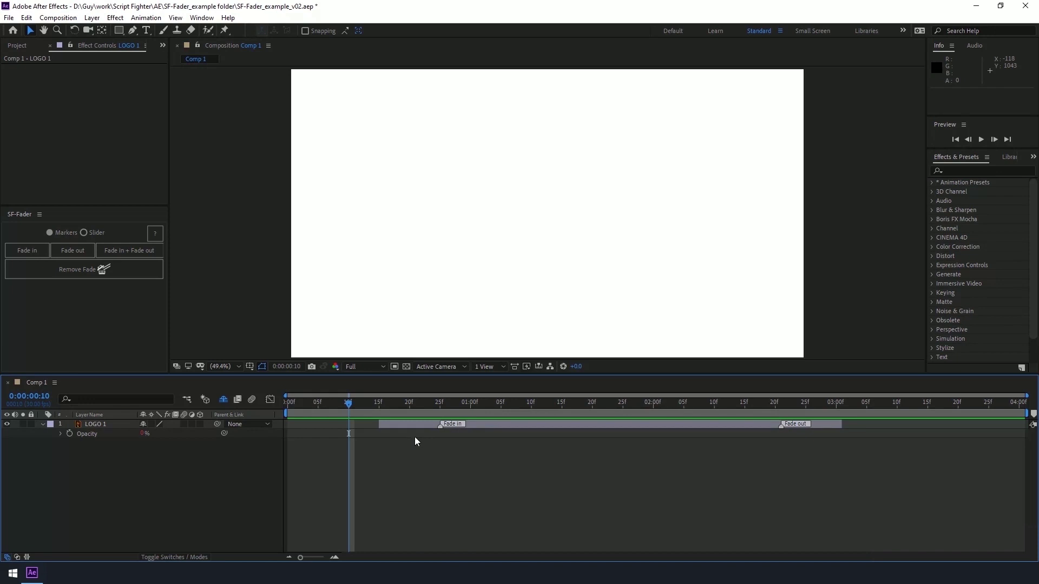
Remove the combined fade from the LOGO 1 layer and deselect it.
left_click(432, 424)
left_click(115, 274)
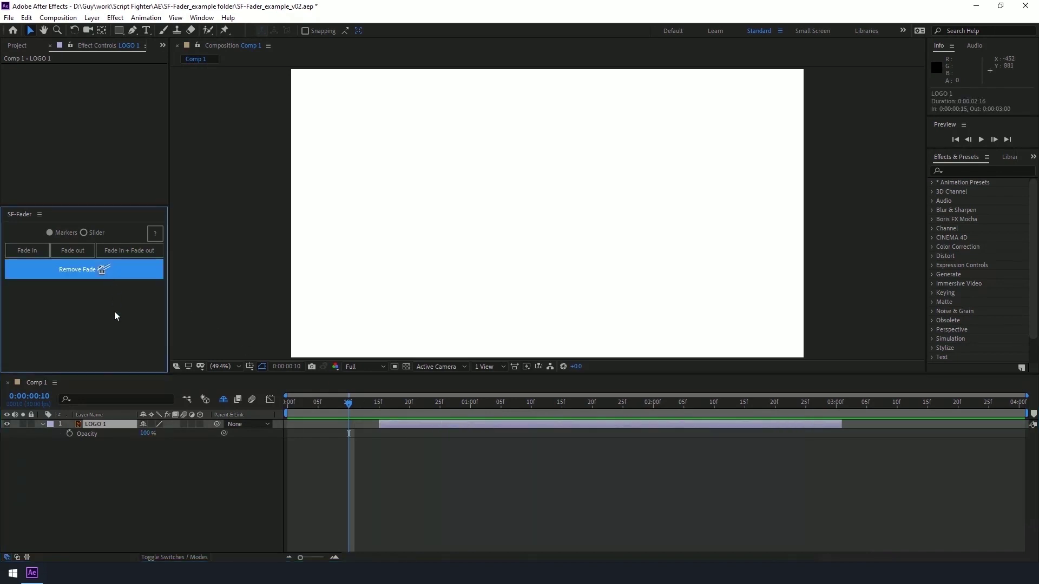
left_click(296, 452)
Reveal the hidden TEXT and Logo_2 layers, turn on their visibility, and move the playhead to 0:00:01:18.
left_click(222, 401)
key("ctrl+a")
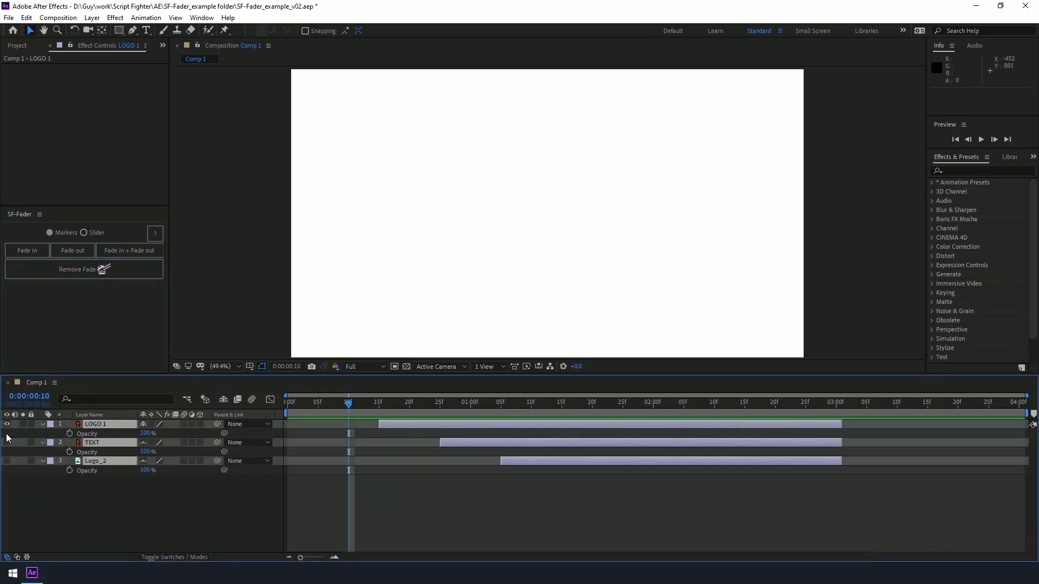
left_click(462, 509)
left_click_drag(526, 403, 580, 403)
Apply marker-based Fade in + Fade out to all three layers at once and preview the animation.
key("ctrl+a")
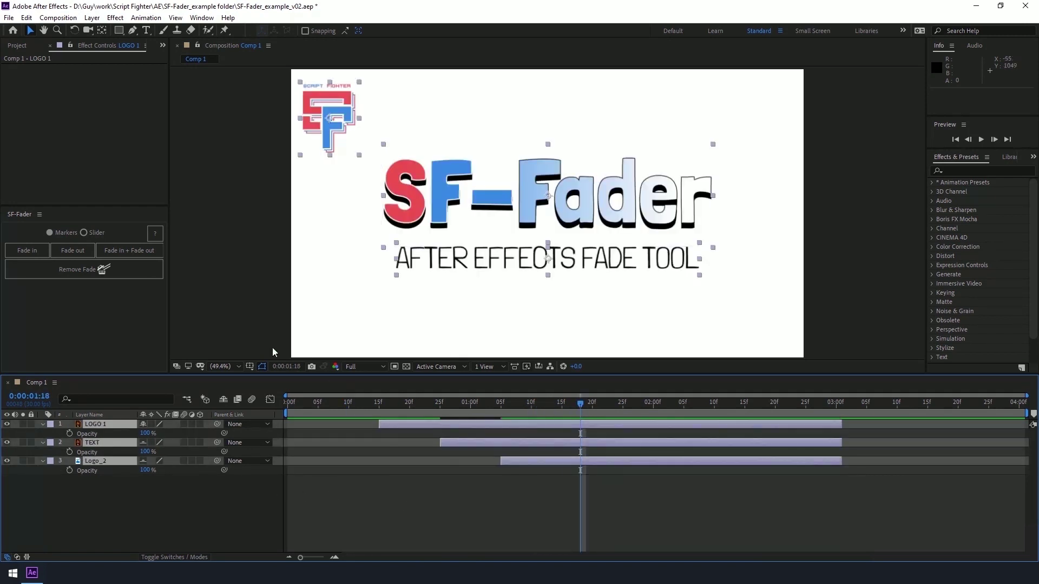
left_click(115, 250)
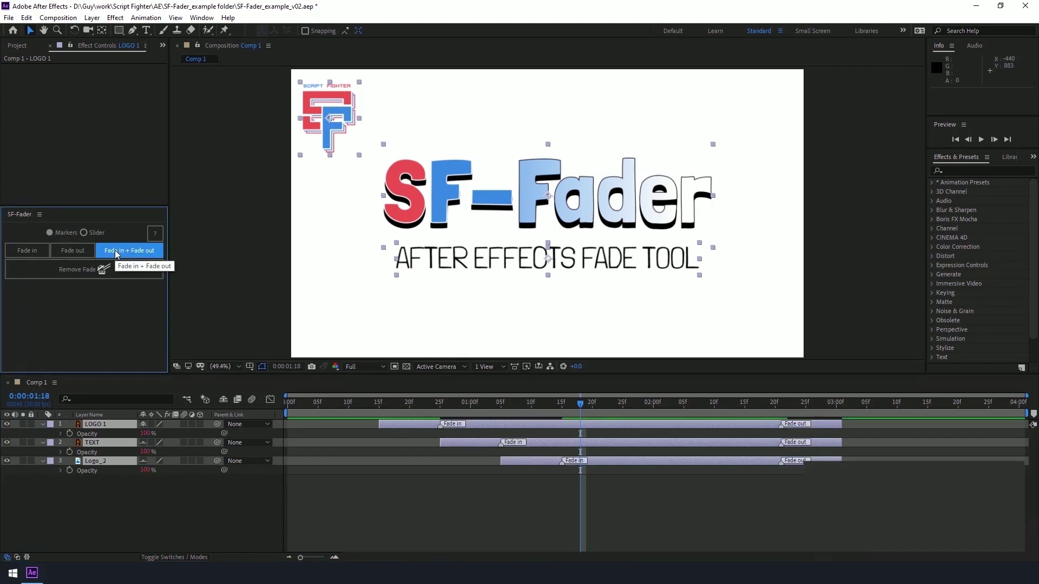
key("space")
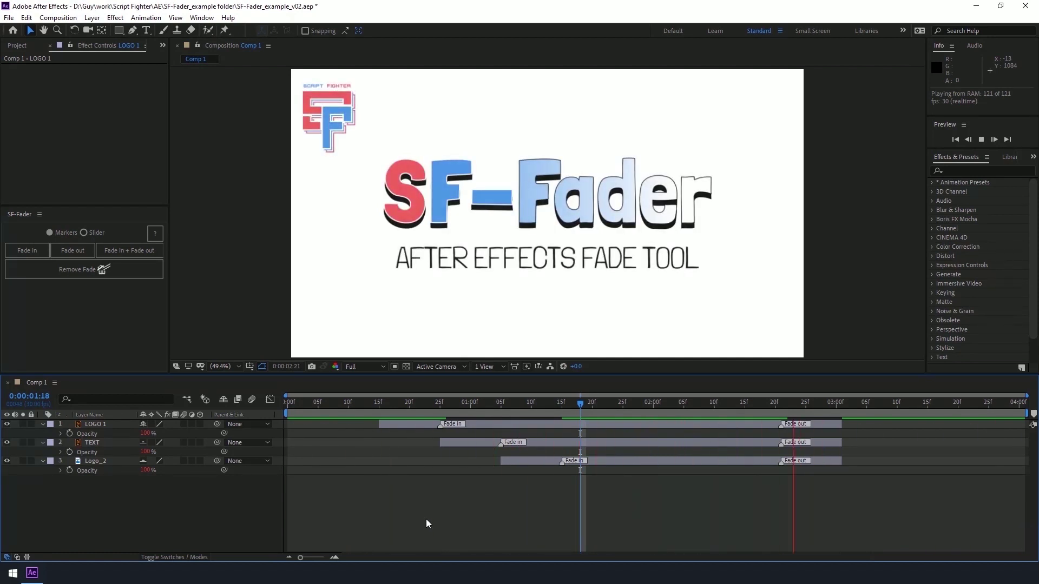
key("space")
Replace the marker fades on all three layers with a Fade in + Fade out in Slider mode.
key("ctrl+a")
left_click(97, 276)
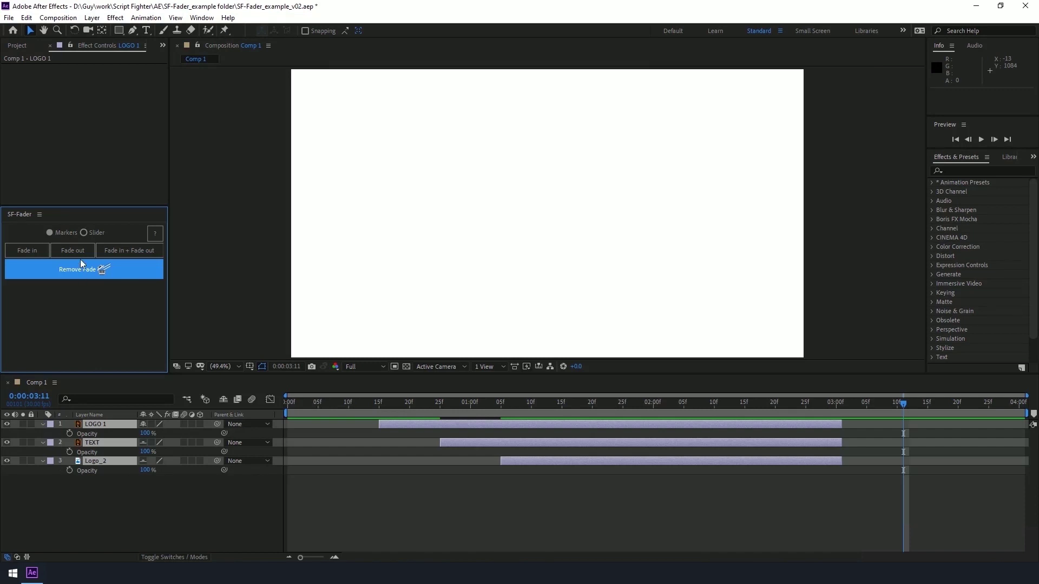
left_click(82, 236)
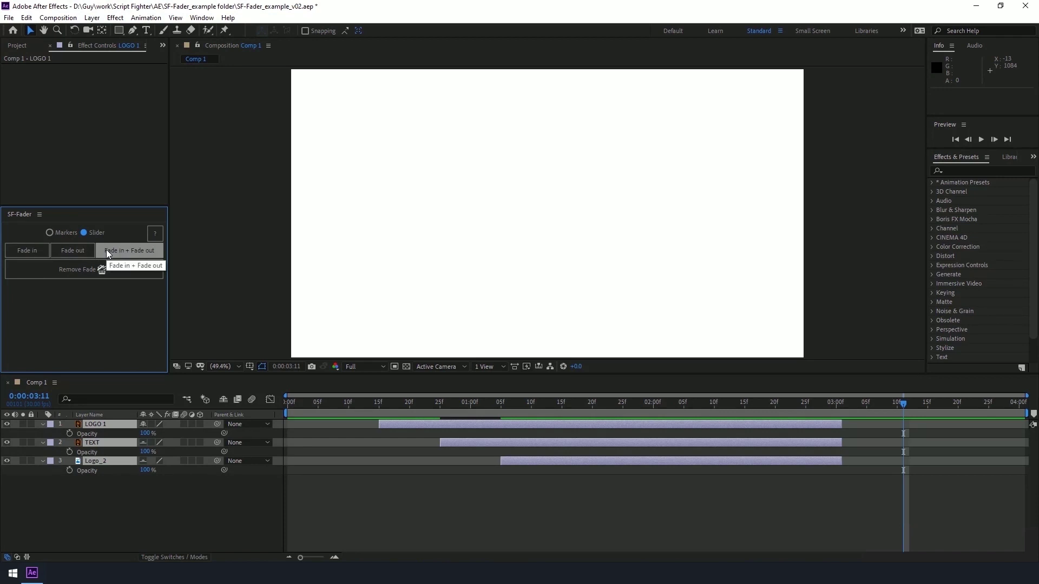
left_click(122, 252)
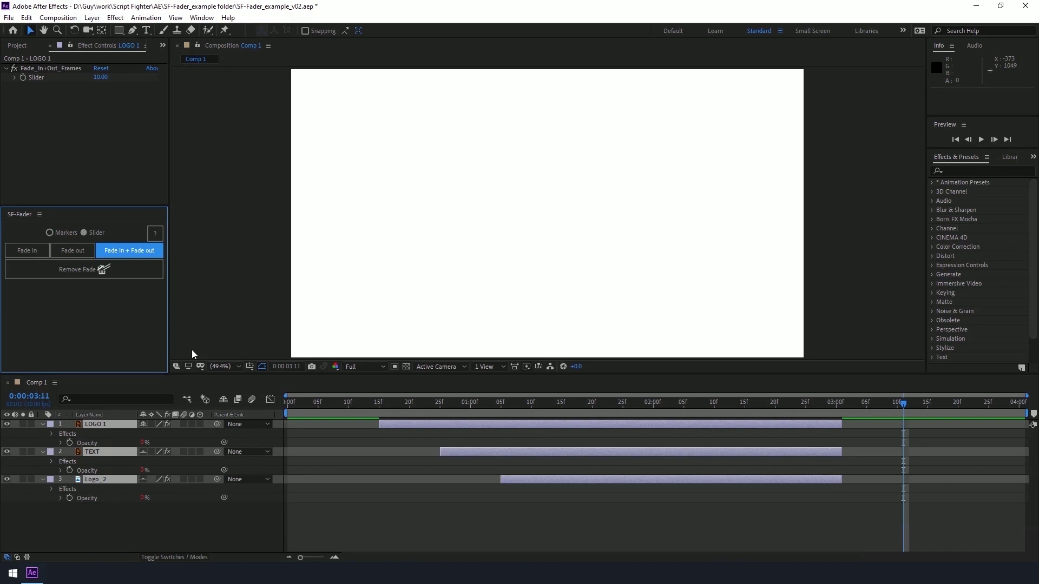
Check the Fade_In+Out_Frames effect on the LOGO 1 layer, deselect everything, and preview the slider-based fades.
left_click(344, 436)
left_click(421, 426)
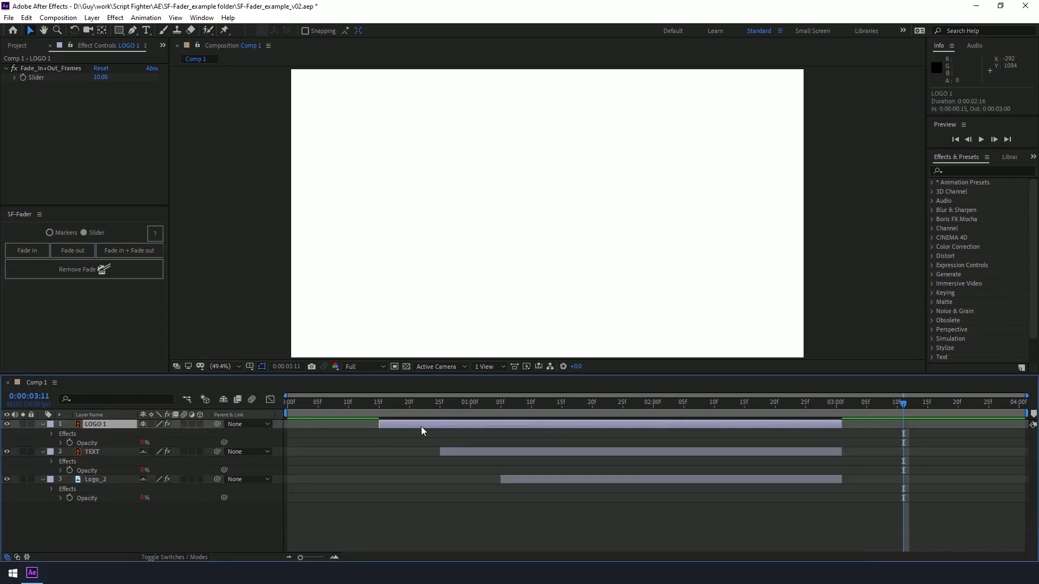
left_click(54, 68)
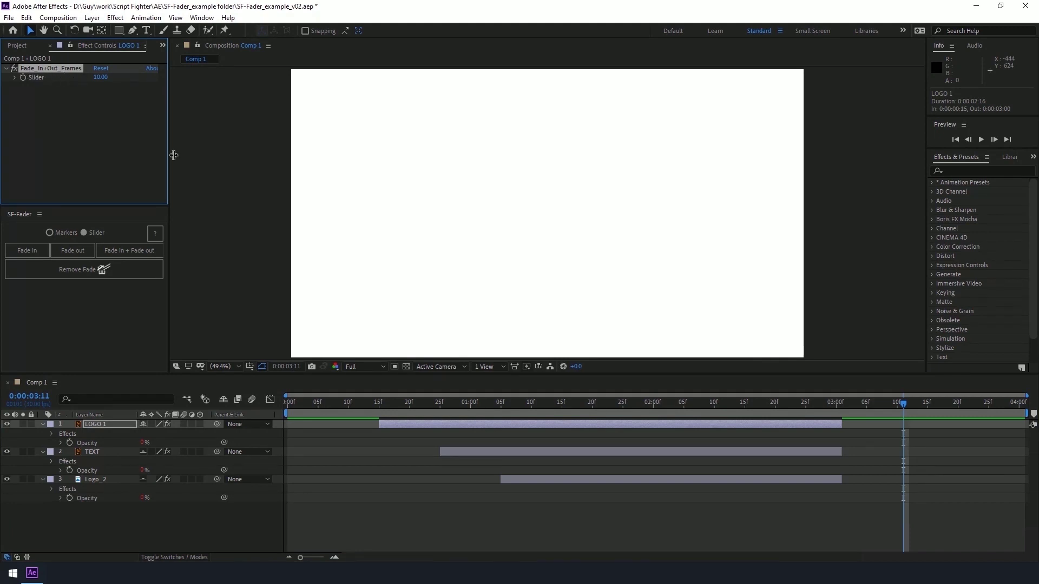
left_click(484, 523)
key("space")
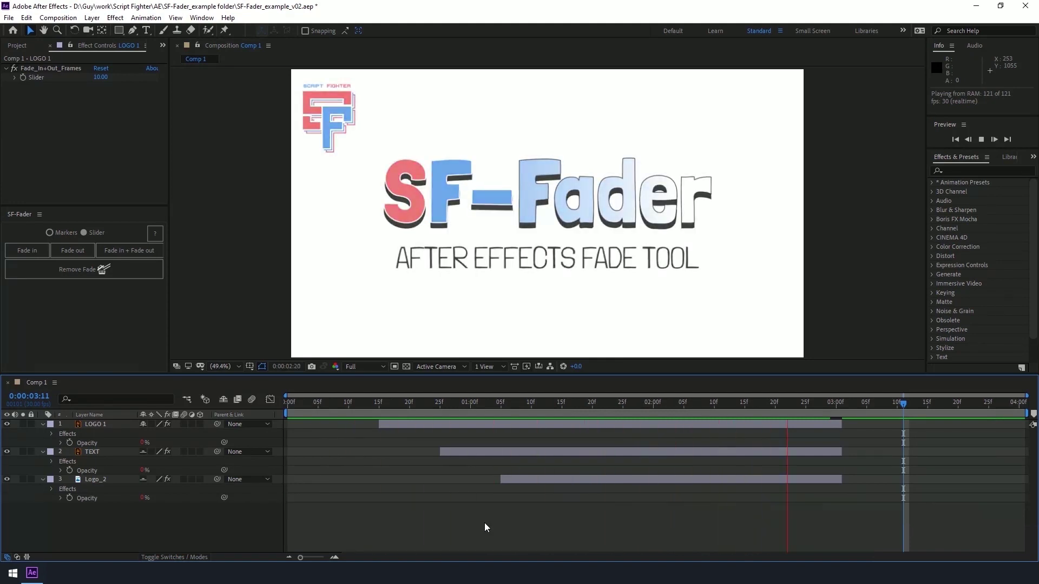
key("space")
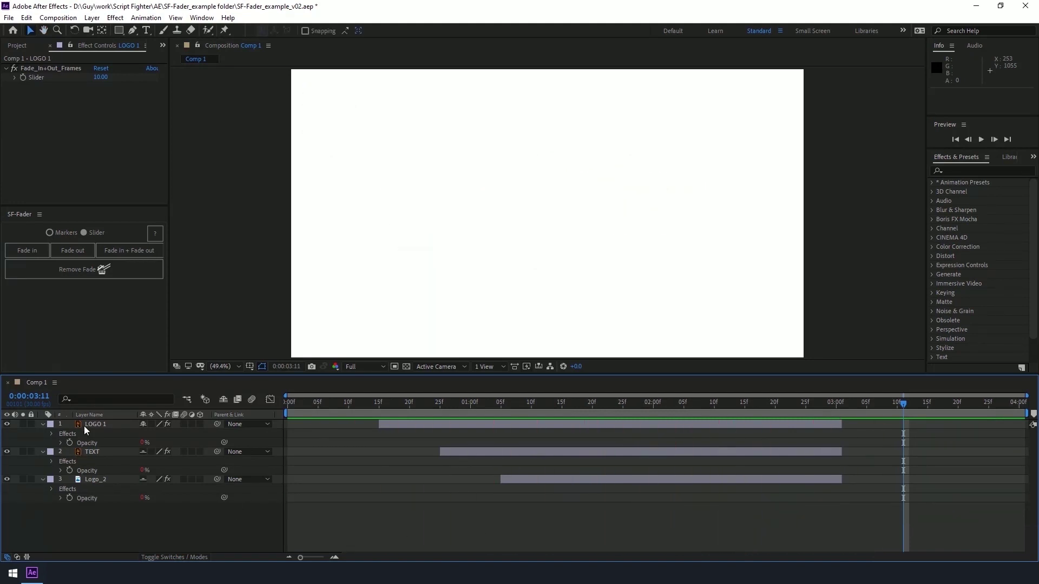
Reveal the Fade_In+Out_Frames effect under all three layers in the timeline and expand each to show its Slider property.
key("e")
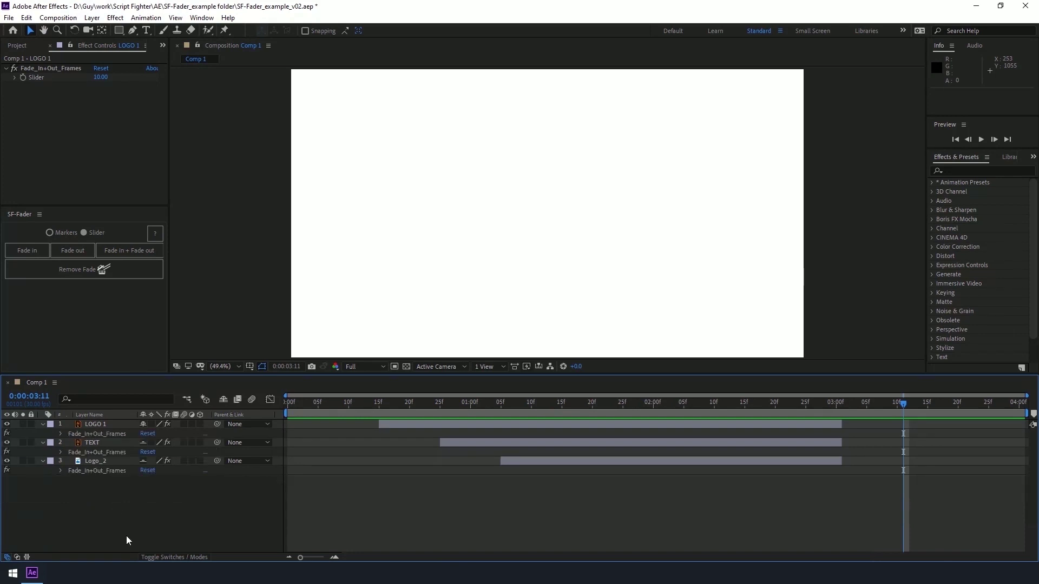
left_click(59, 470)
left_click(59, 452)
left_click(60, 433)
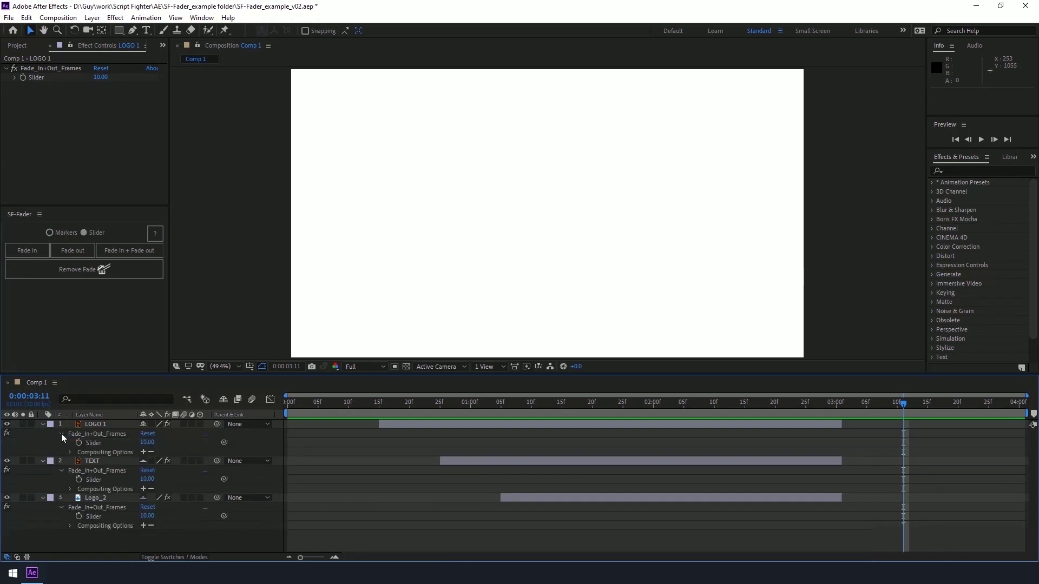
Set the Fade_In+Out_Frames Slider to 20 on the LOGO 1, TEXT and Logo_2 layers together.
left_click(120, 435)
left_click(110, 472, "ctrl")
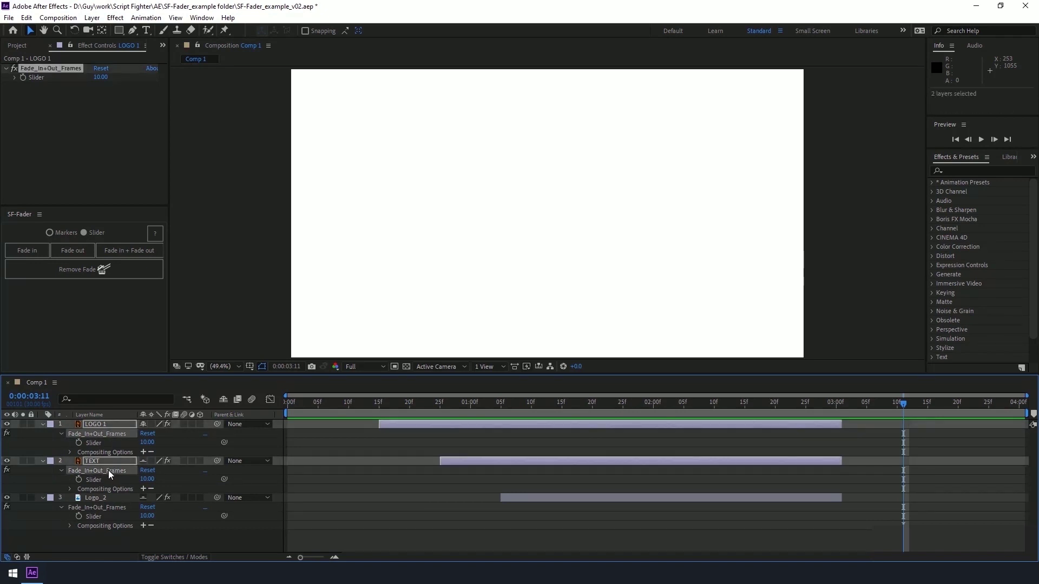
left_click(96, 509, "ctrl")
left_click(147, 443)
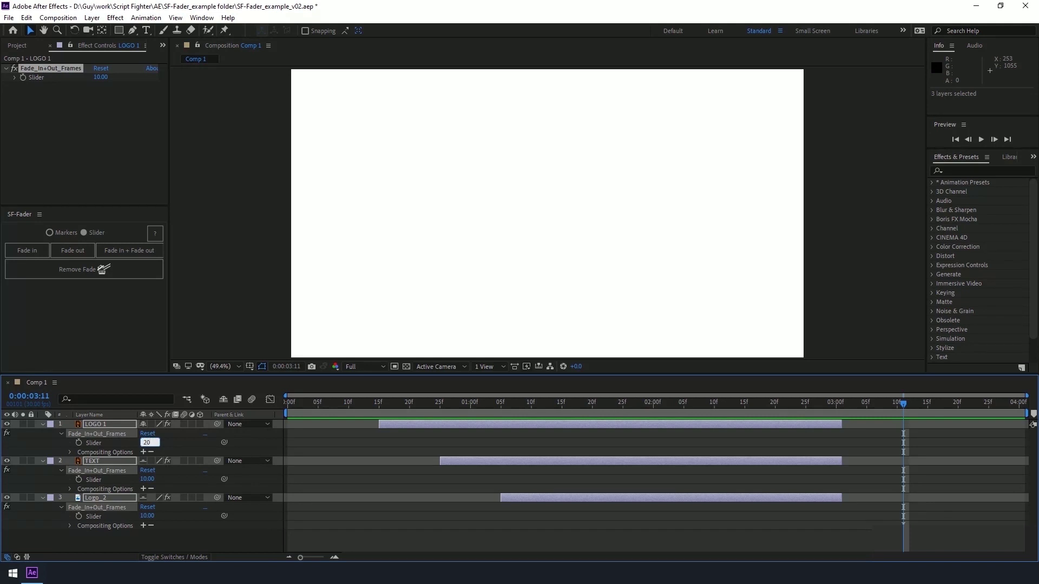
type("20")
key("Return")
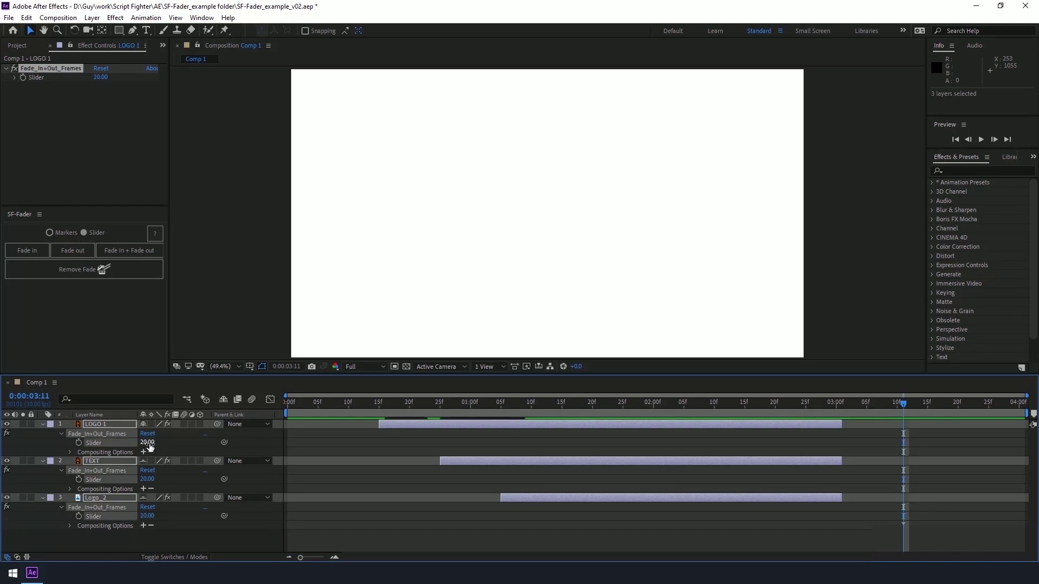
Deselect the layers, preview the 20-frame fades, and place the playhead at 0:00:01:26.
left_click(402, 459)
key("space")
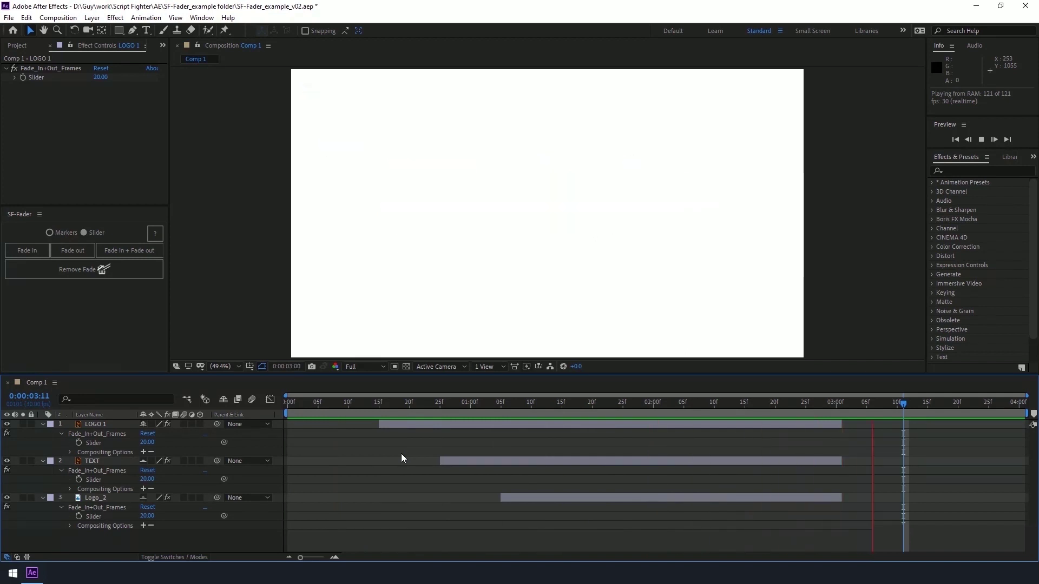
key("space")
left_click(629, 414)
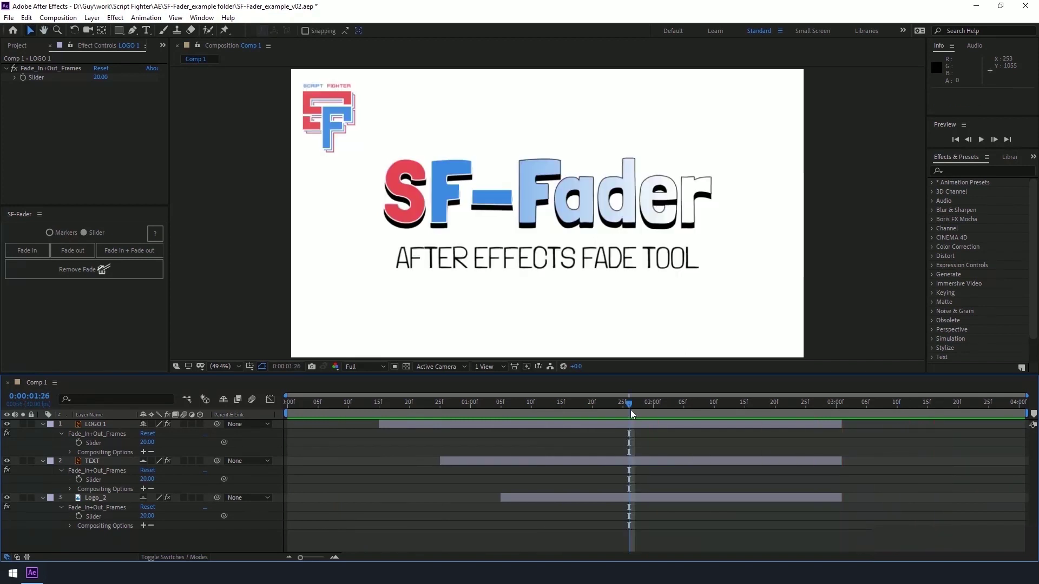